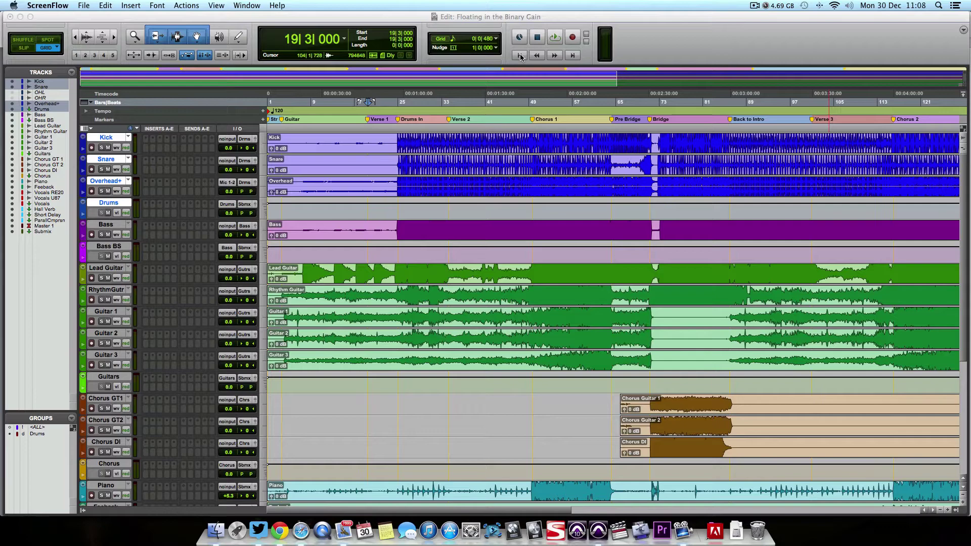
# Activate the 'Floating in the Binary Gain' Edit window and return the playhead to 1|1|000
pyautogui.click(521, 55)
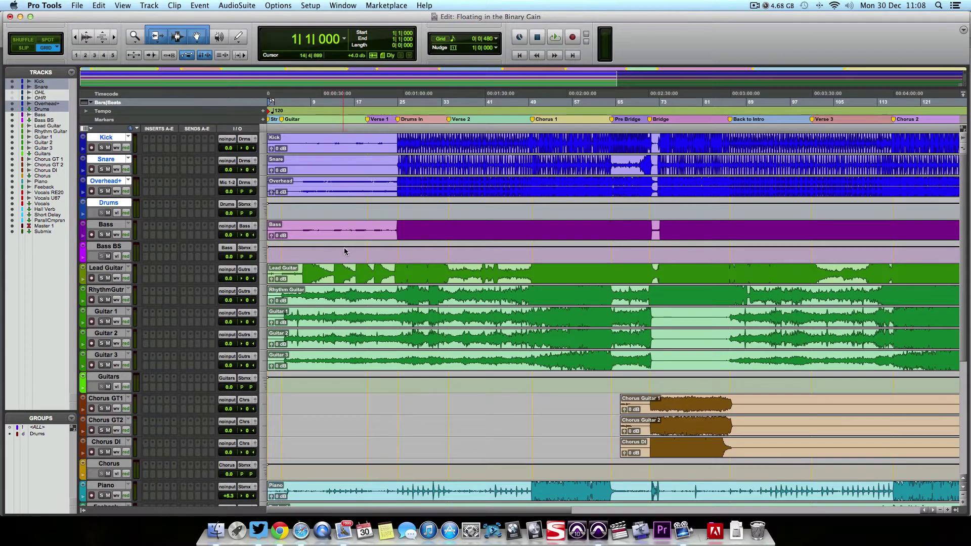
# Zoom out to fit the whole song in the timeline and return the playhead to 1|1|000
pyautogui.click(528, 301)
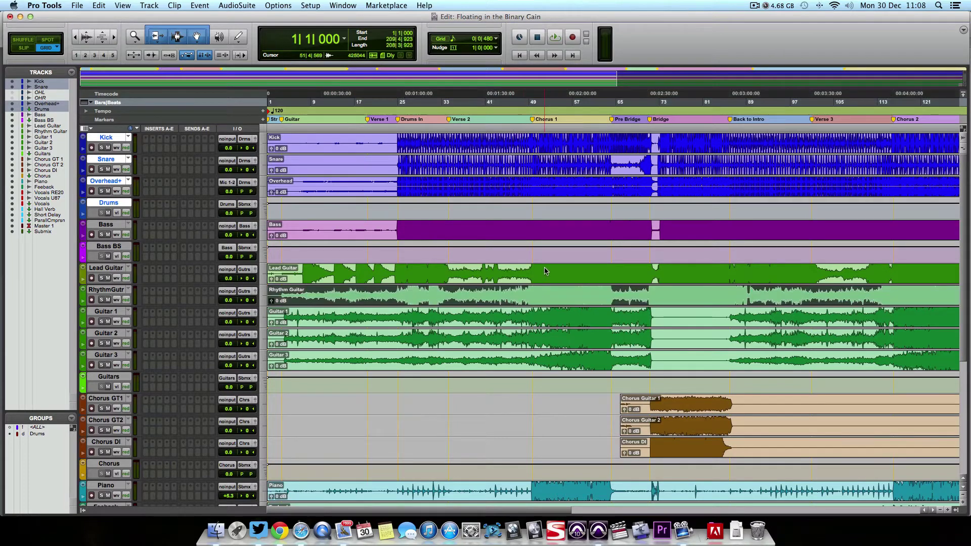
pyautogui.click(472, 420)
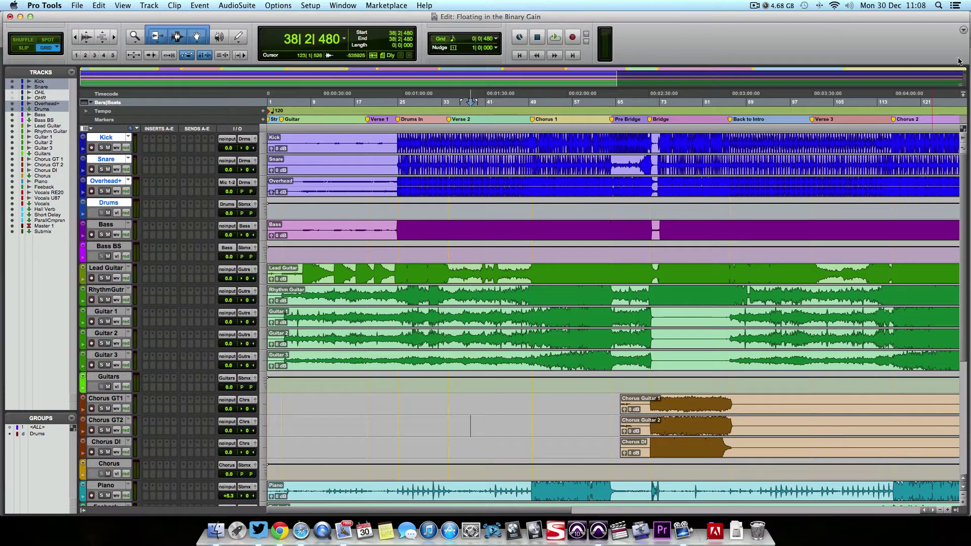
pyautogui.press('super+bracketleft')
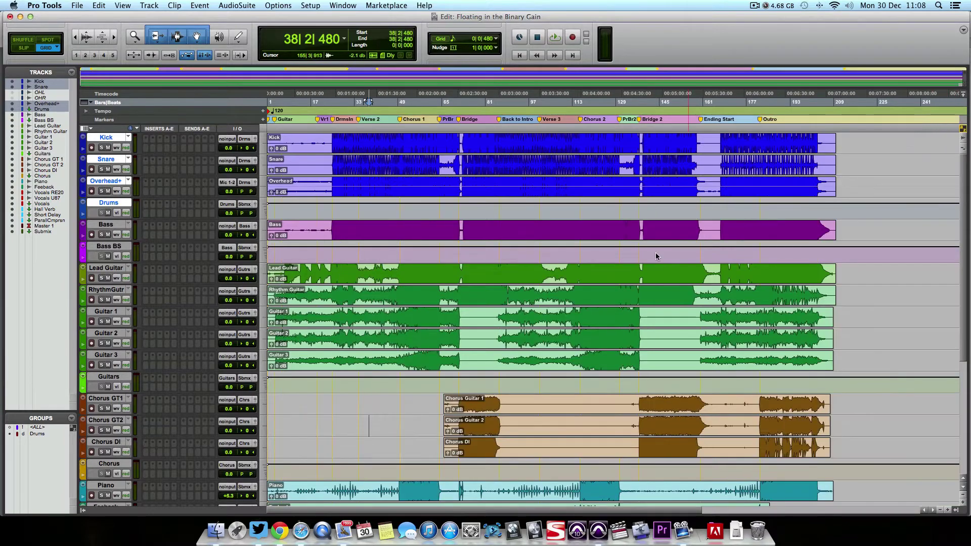
pyautogui.scroll(-10, 658, 260)
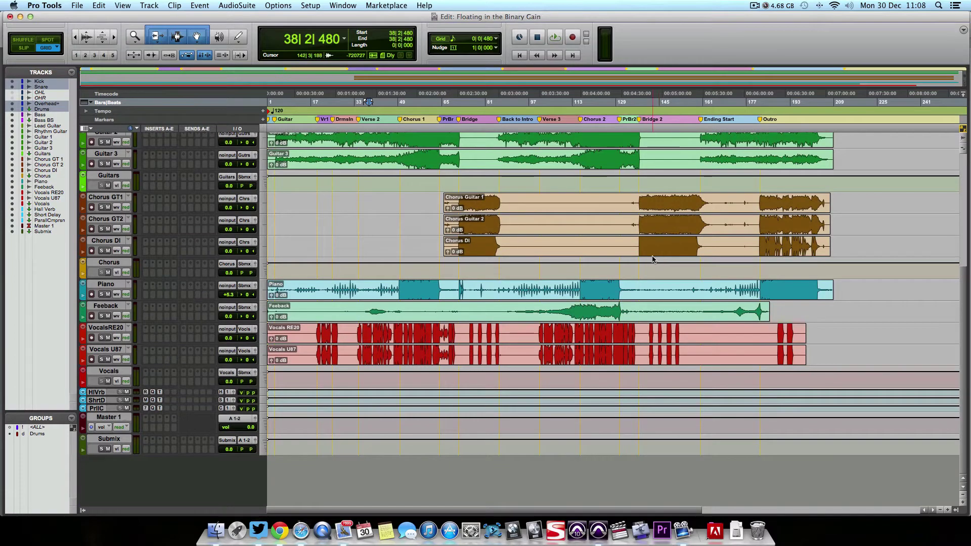
pyautogui.scroll(10, 660, 253)
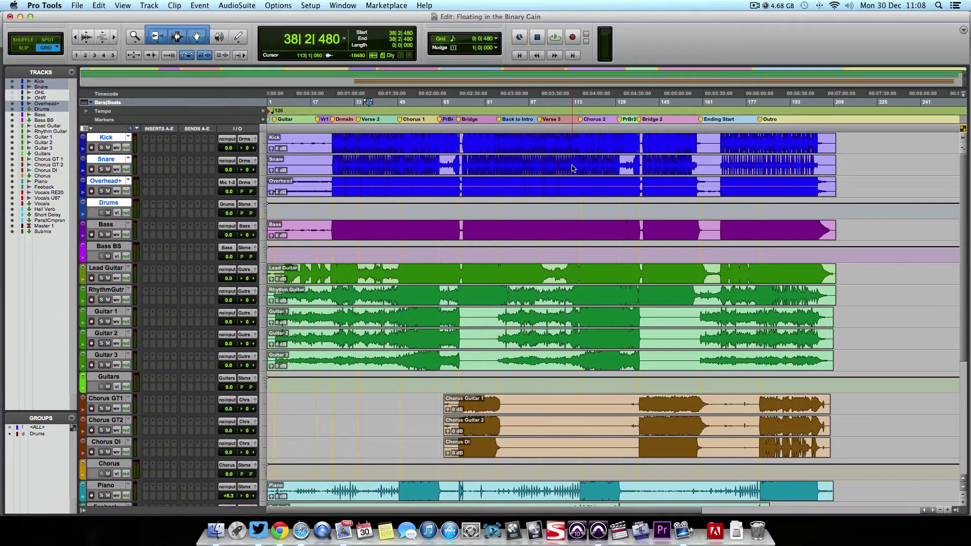
pyautogui.click(521, 55)
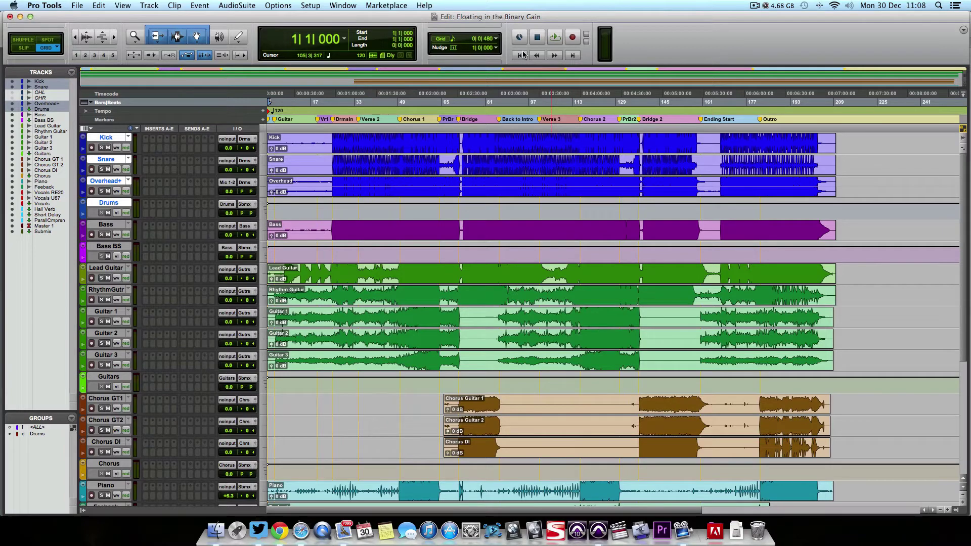
# Look over the Mix window's channel strips, then go back to the Edit window
pyautogui.press('super+equal')
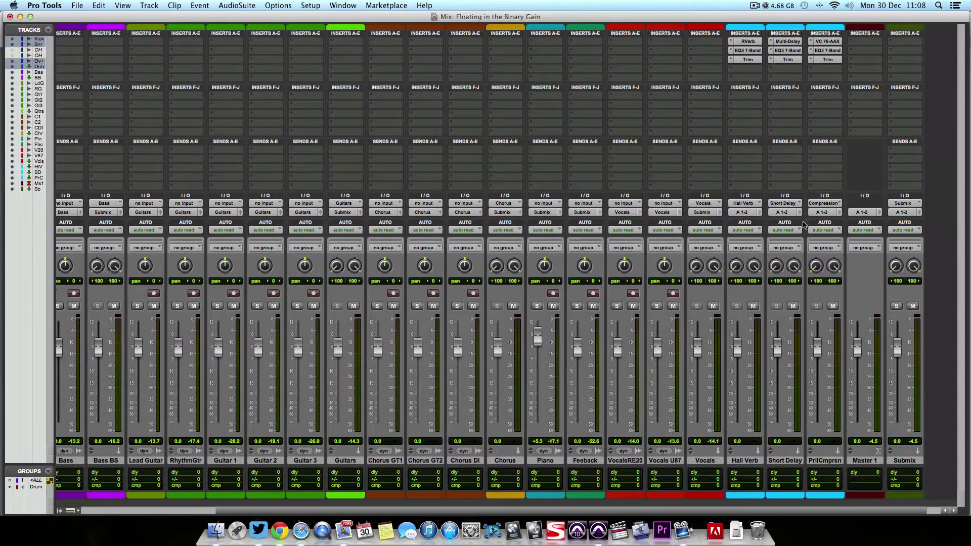
pyautogui.hscroll(-5, 804, 225)
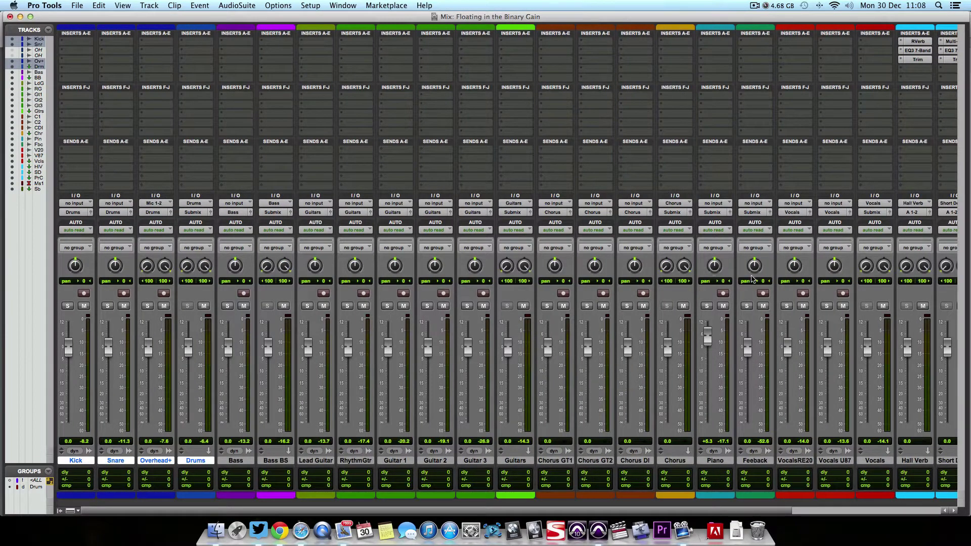
pyautogui.hscroll(3, 591, 345)
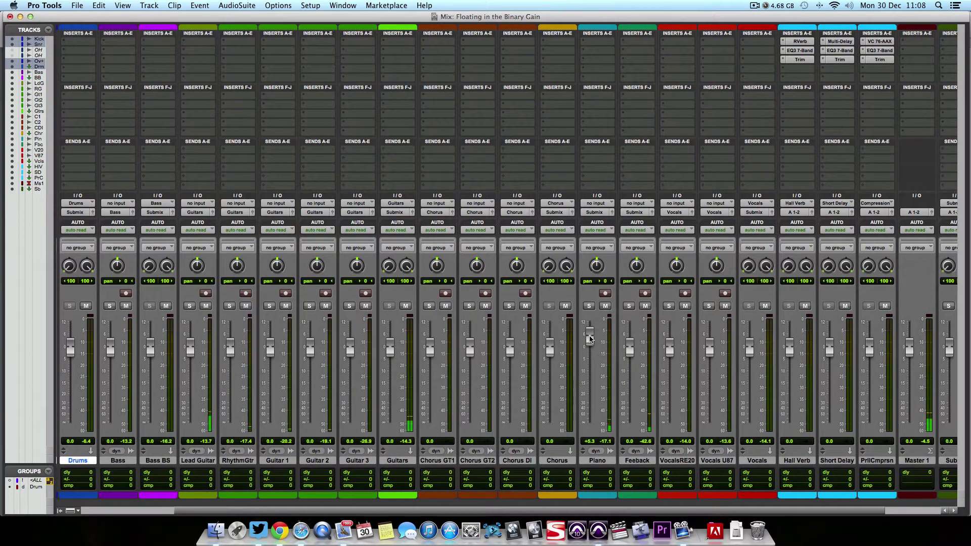
pyautogui.press('super+equal')
# Start playback from around bar 22 and watch the Mix window channel strips
pyautogui.press('space')
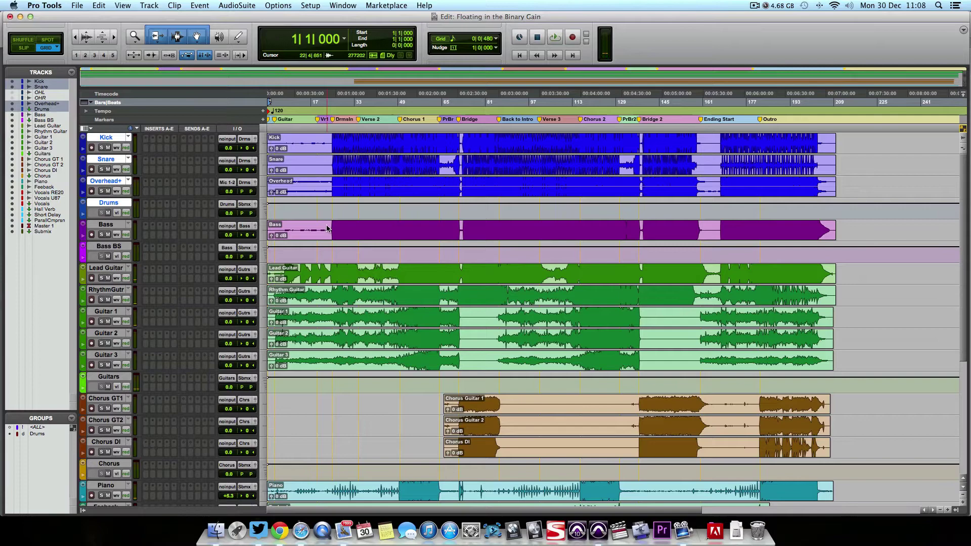
pyautogui.click(327, 227)
pyautogui.press('space')
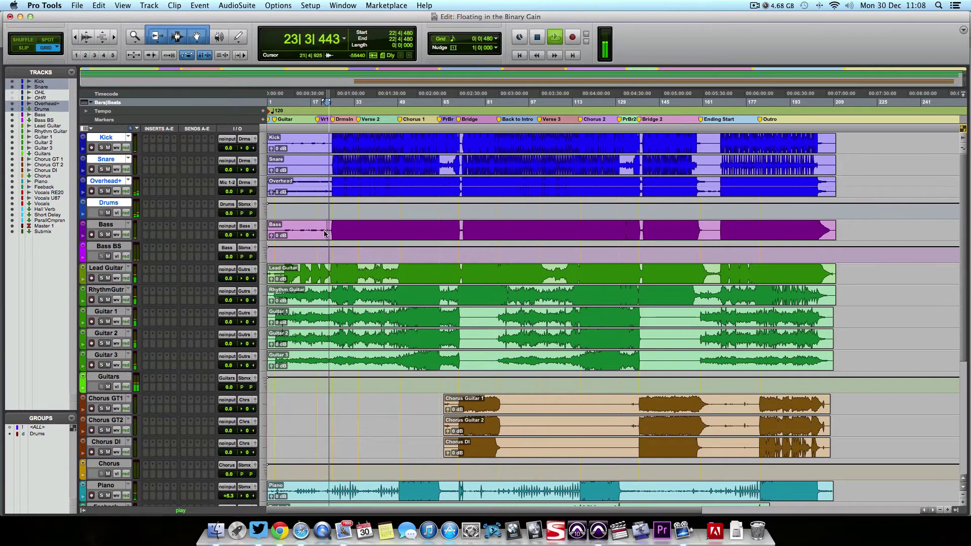
pyautogui.press('super+equal')
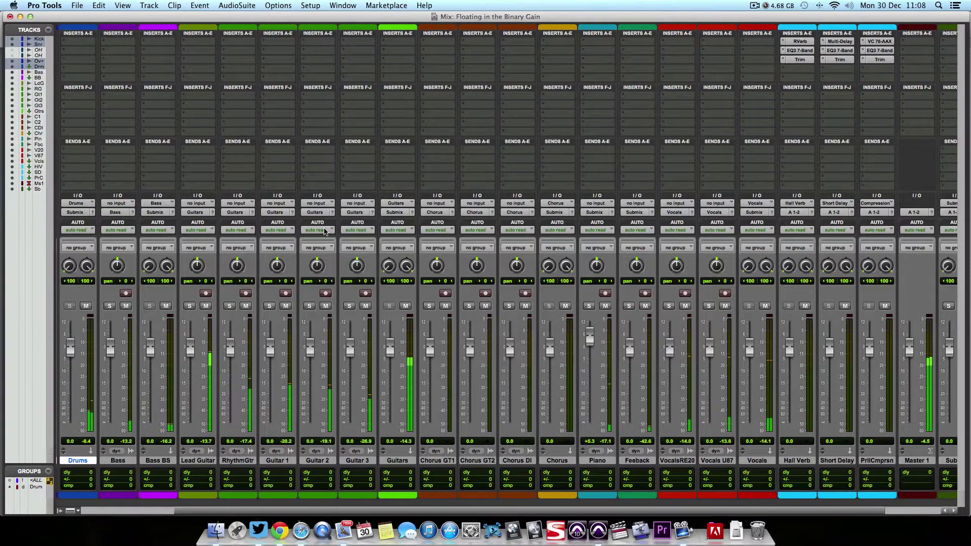
pyautogui.hscroll(3, 464, 241)
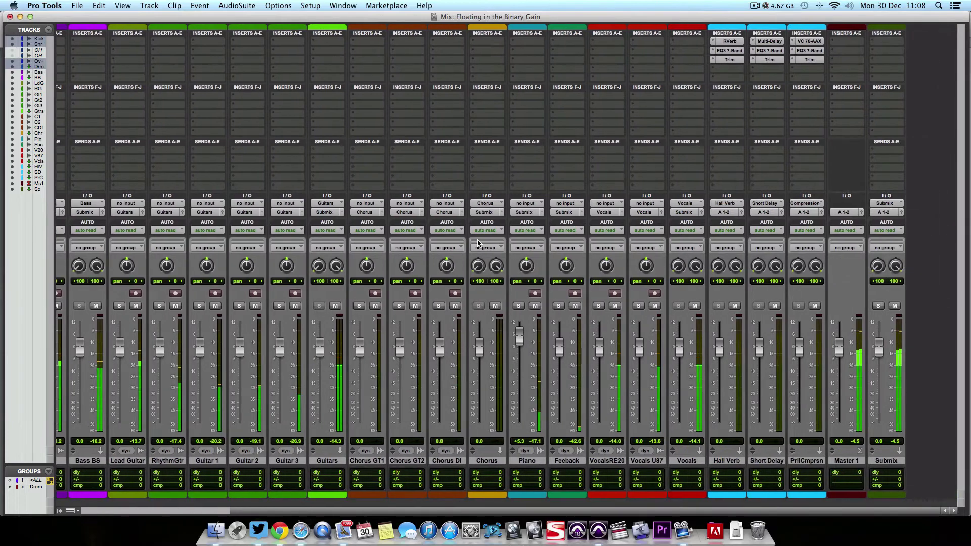
pyautogui.hscroll(-1, 823, 298)
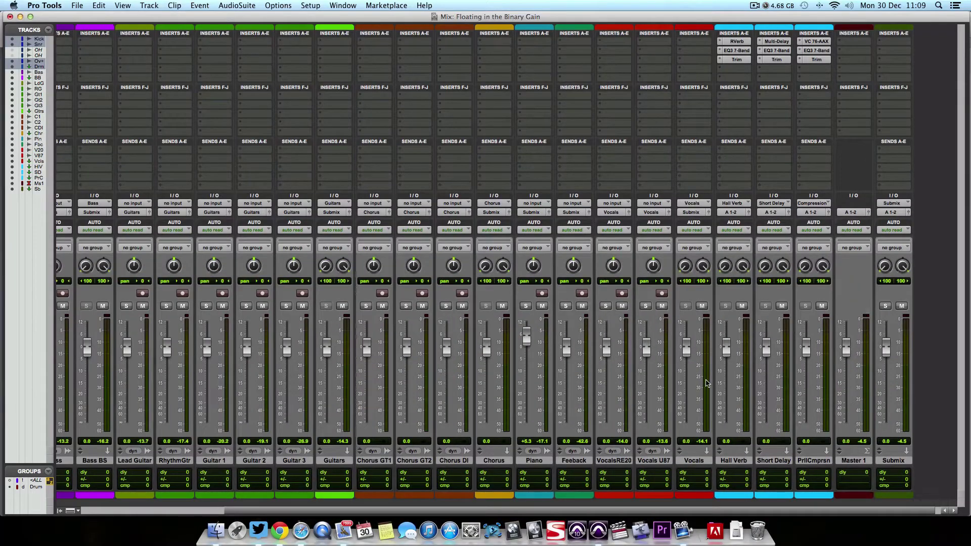
pyautogui.hscroll(-5, 707, 382)
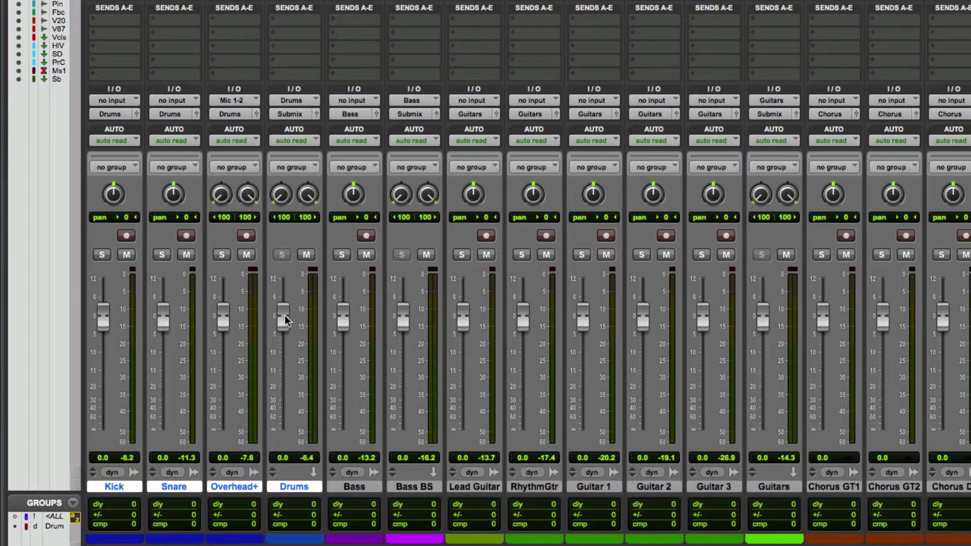
# Lower the Drums fader from 0.0 dB to -0.1 dB
pyautogui.moveTo(283, 321)
pyautogui.mouseDown()
pyautogui.moveTo(285, 397)
pyautogui.moveTo(286, 318)
pyautogui.mouseUp()
pyautogui.hscroll(2, 315, 341)
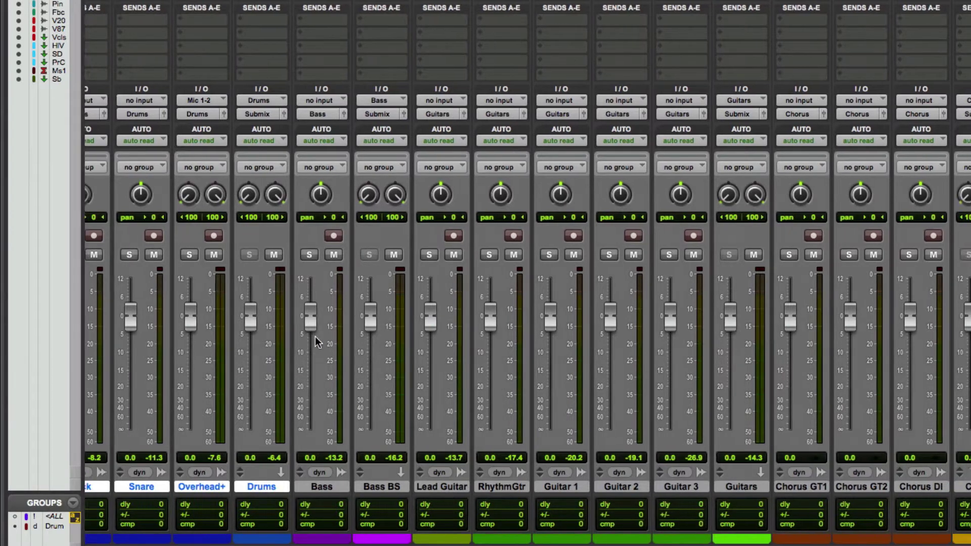
pyautogui.hscroll(1, 315, 342)
pyautogui.hscroll(2, 331, 340)
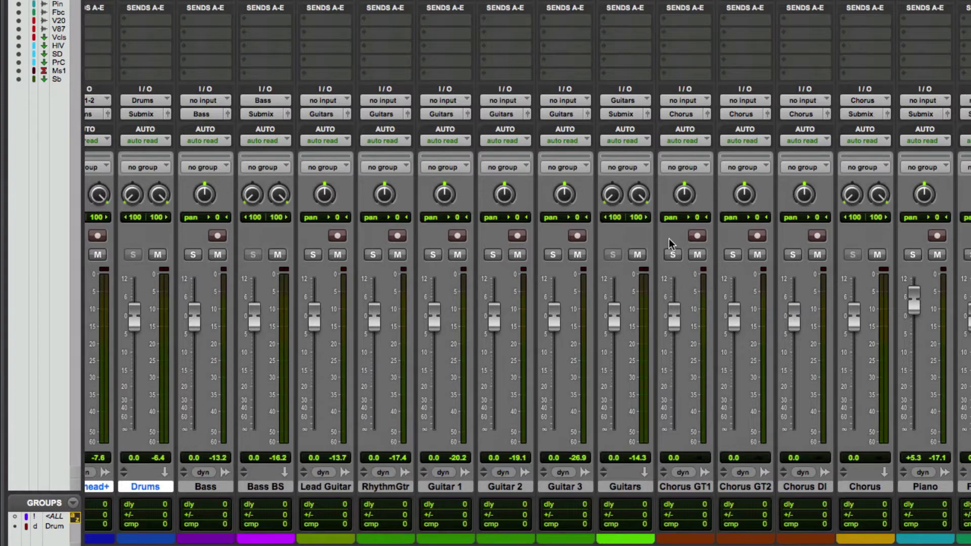
pyautogui.hscroll(-3, 669, 239)
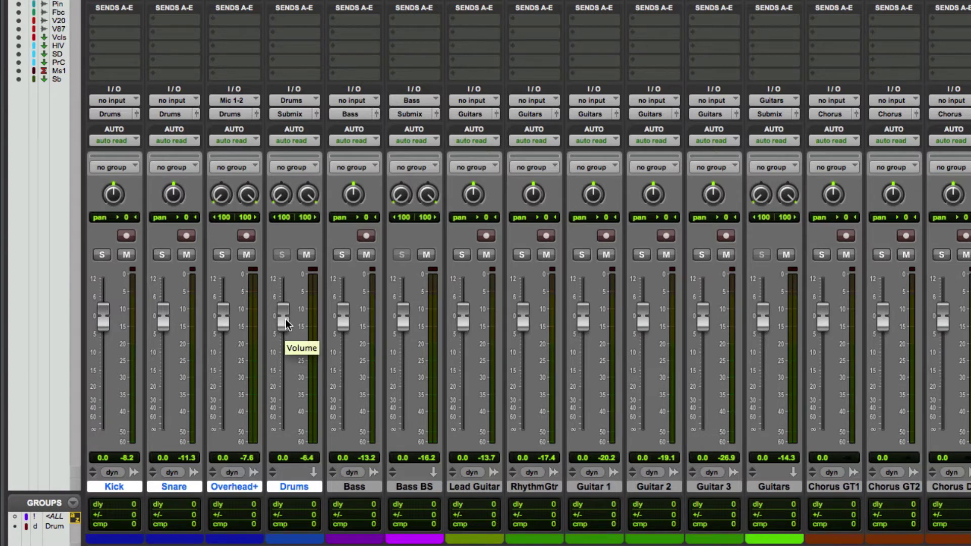
pyautogui.moveTo(285, 320); pyautogui.dragTo(279, 311)
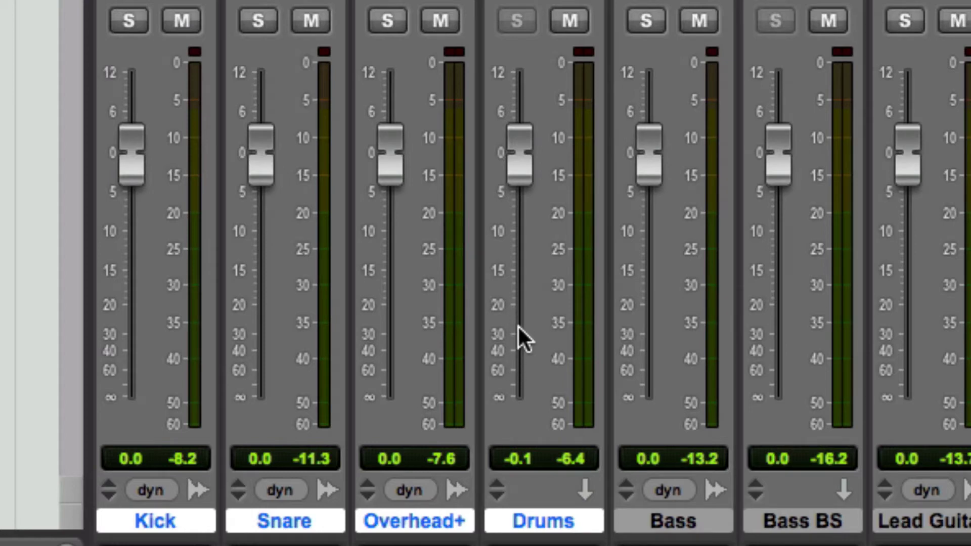
# Try the Drums fader down near silence and above 0 dB, resetting it to 0 dB each time
pyautogui.moveTo(526, 247); pyautogui.dragTo(536, 335)
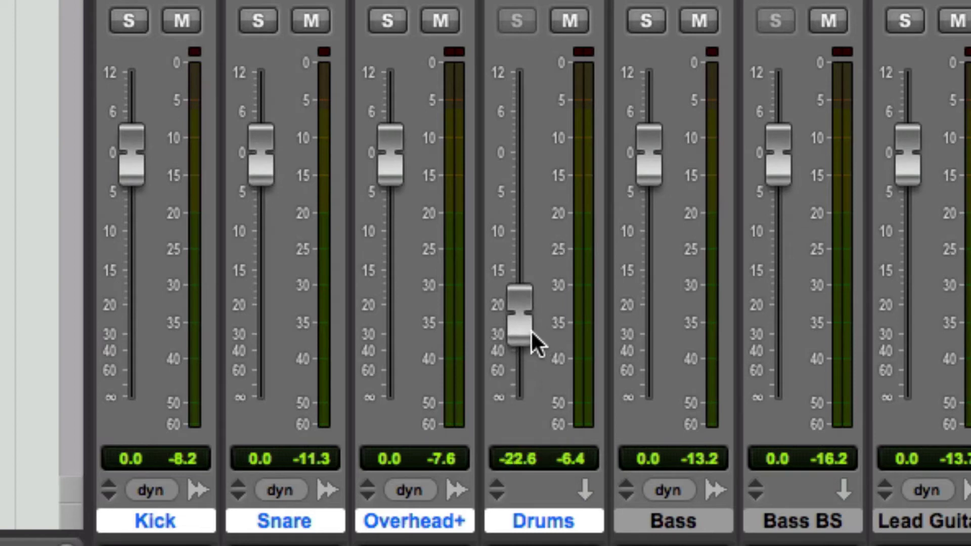
pyautogui.keyDown('alt'); pyautogui.click(522, 317); pyautogui.keyUp('alt')
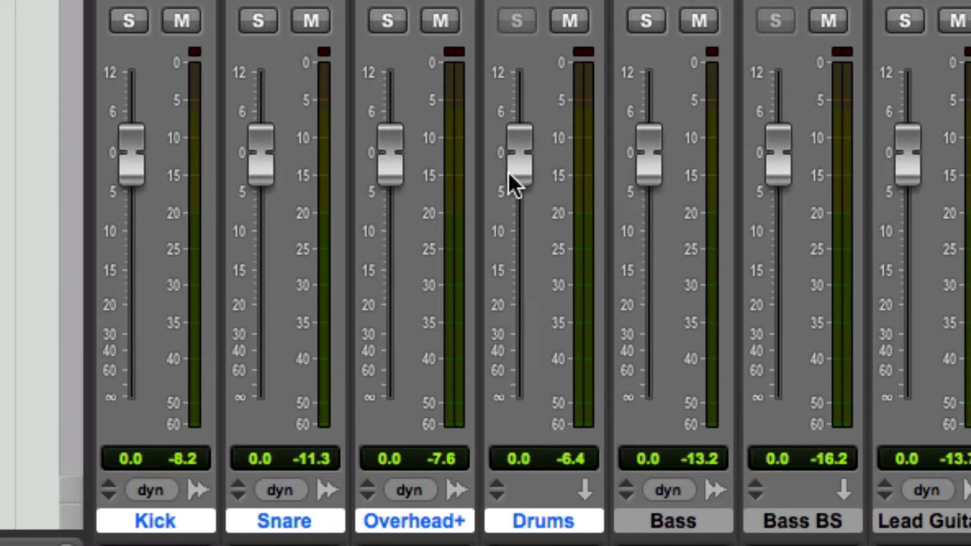
pyautogui.moveTo(527, 163)
pyautogui.mouseDown()
pyautogui.moveTo(529, 111)
pyautogui.moveTo(529, 153)
pyautogui.moveTo(517, 157)
pyautogui.mouseUp()
pyautogui.keyDown('alt'); pyautogui.click(517, 158); pyautogui.keyUp('alt')
# Solo the Kick track and dip its fader to -26.5 dB, then reset it to 0 dB
pyautogui.click(119, 21)
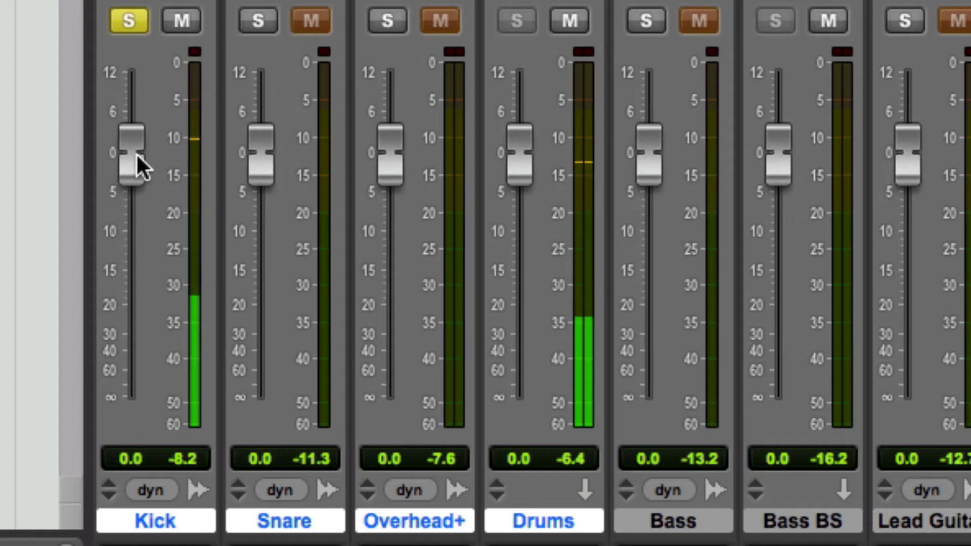
pyautogui.moveTo(137, 156); pyautogui.dragTo(137, 326)
pyautogui.keyDown('alt'); pyautogui.click(134, 325); pyautogui.keyUp('alt')
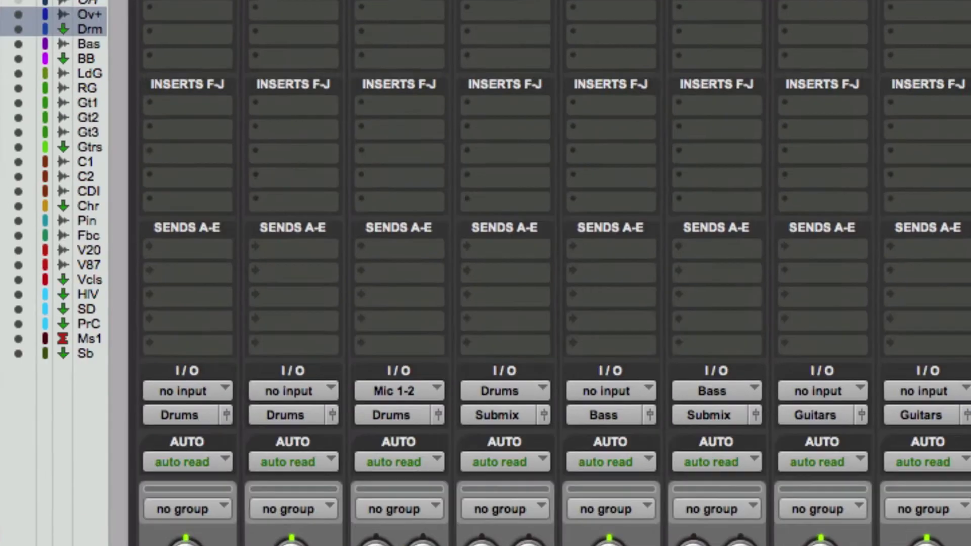
# Insert a mono Trim plug-in (Other > Trim) on the Kick track
pyautogui.click(203, 104)
pyautogui.moveTo(265, 159)
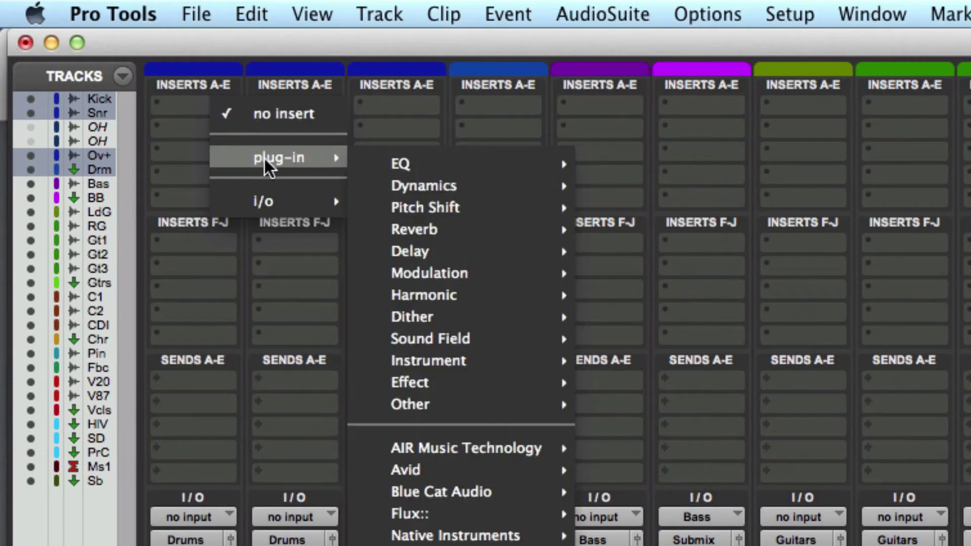
pyautogui.moveTo(432, 394)
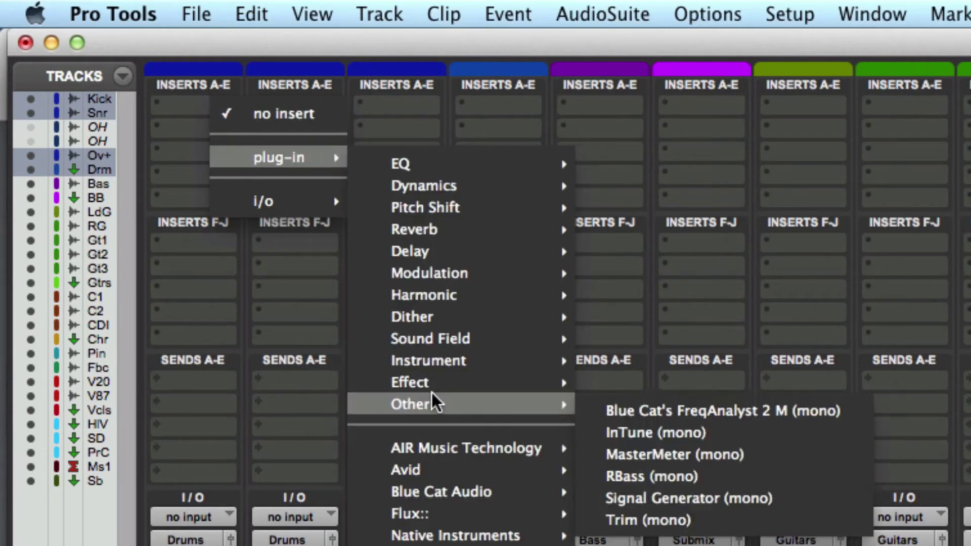
pyautogui.click(682, 521)
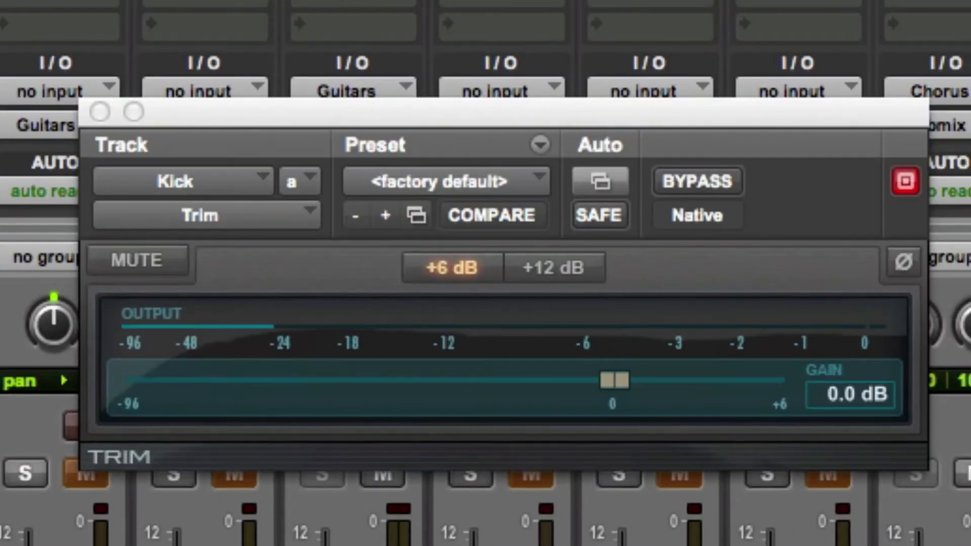
# Move the Trim gain down and back up, leaving it near -0.4 dB
pyautogui.moveTo(611, 383); pyautogui.dragTo(478, 387)
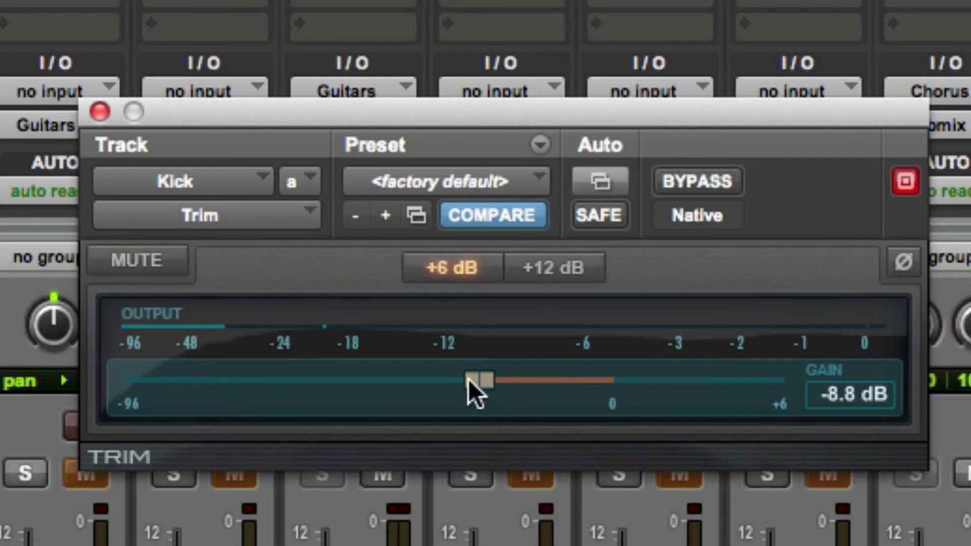
pyautogui.moveTo(468, 380); pyautogui.dragTo(598, 384)
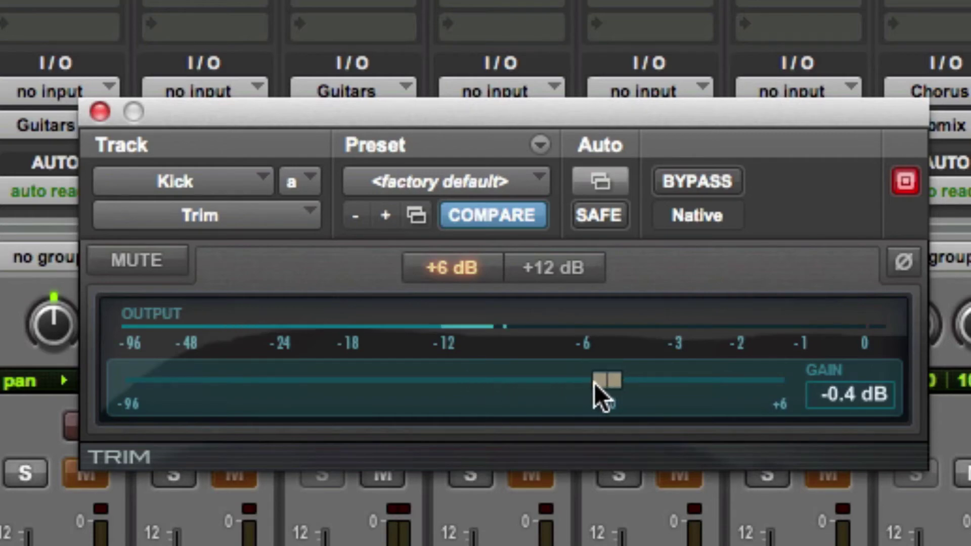
pyautogui.moveTo(594, 384); pyautogui.dragTo(592, 383)
pyautogui.click(100, 111)
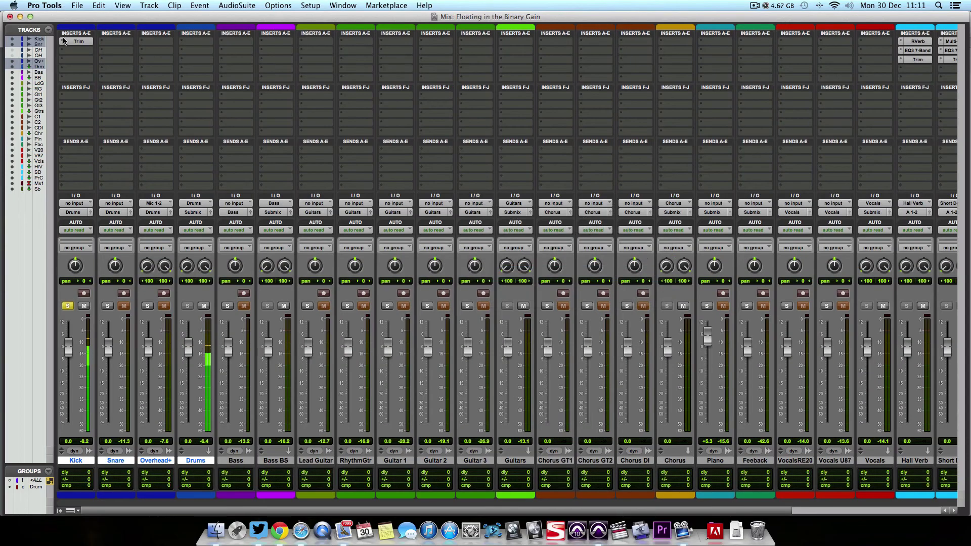
pyautogui.hscroll(3, 234, 128)
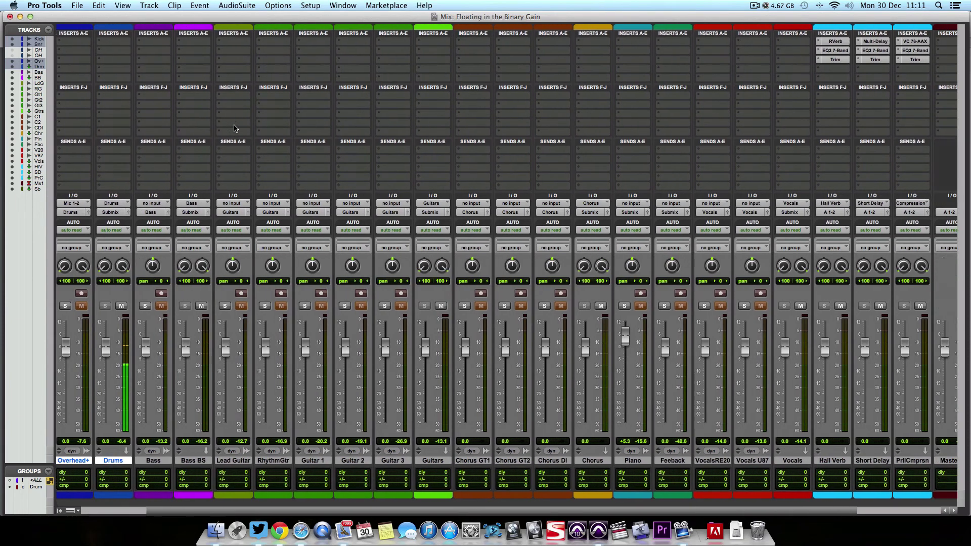
pyautogui.hscroll(3, 253, 119)
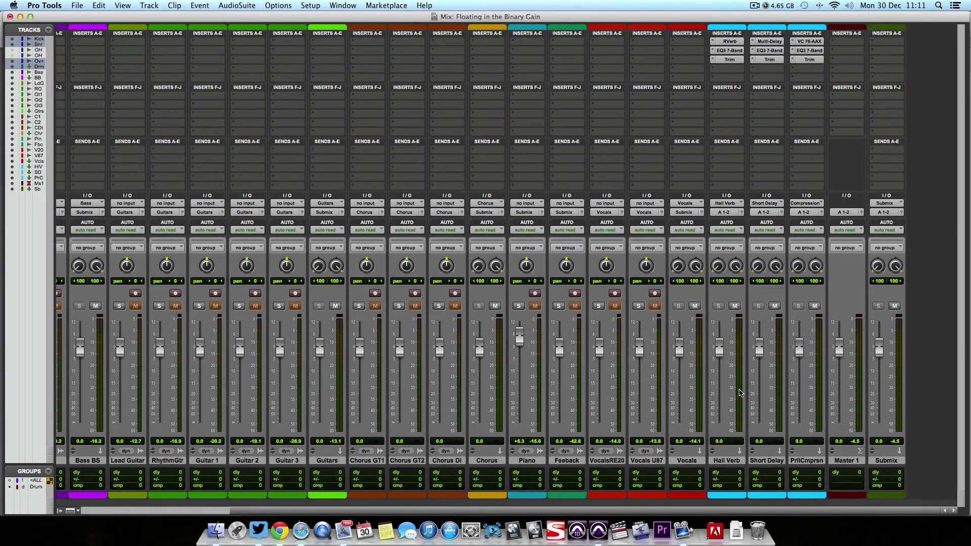
pyautogui.click(729, 60)
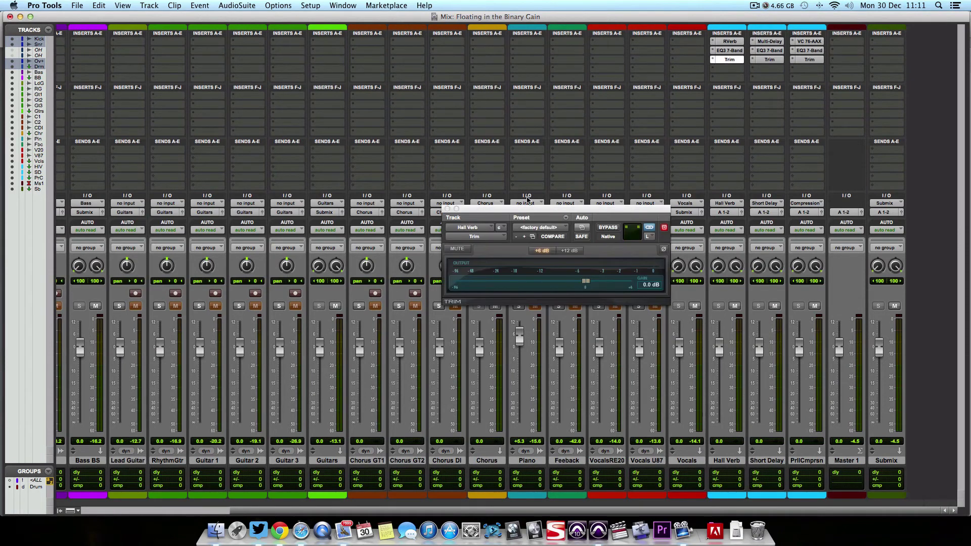
pyautogui.click(448, 209)
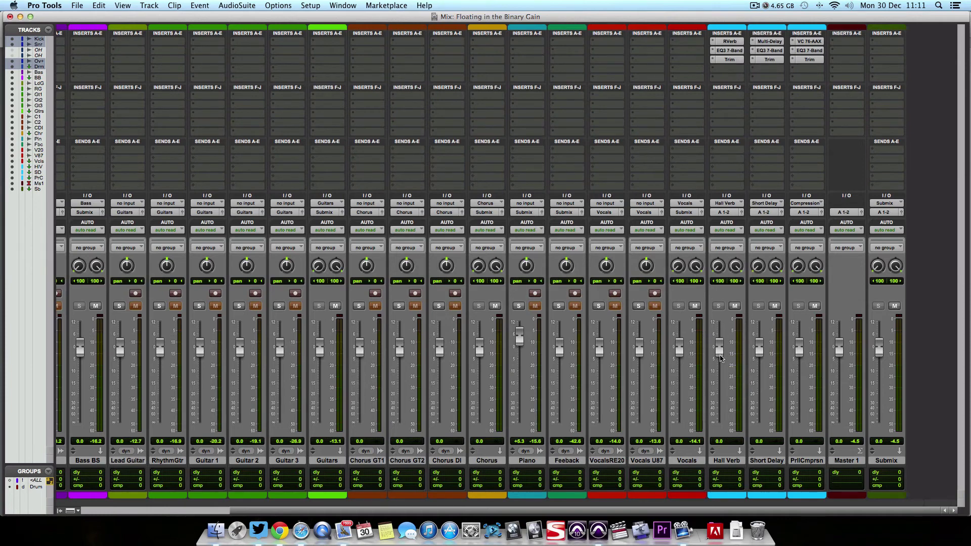
pyautogui.moveTo(721, 349)
pyautogui.mouseDown()
pyautogui.moveTo(721, 380)
pyautogui.moveTo(720, 348)
pyautogui.mouseUp()
pyautogui.hscroll(-5, 734, 300)
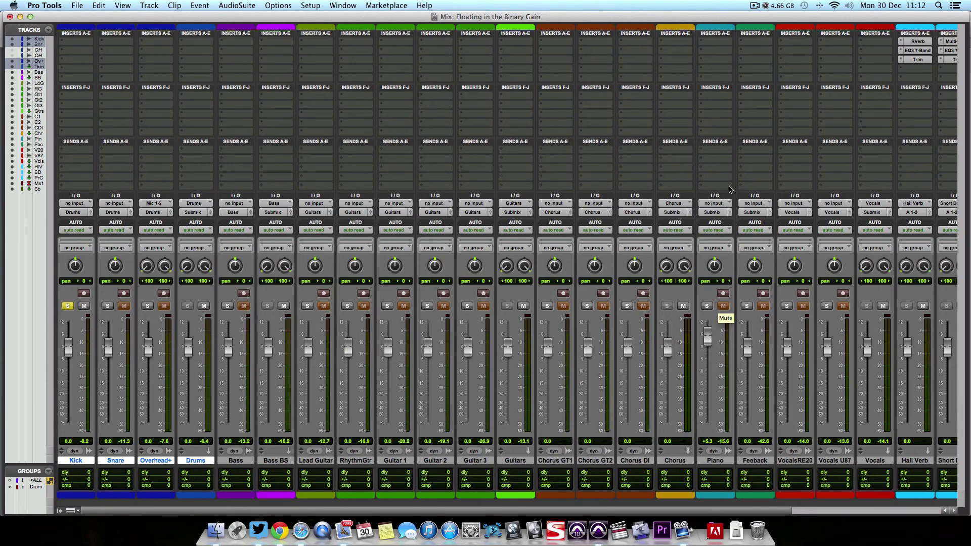
pyautogui.hscroll(5, 716, 214)
pyautogui.hscroll(2, 716, 213)
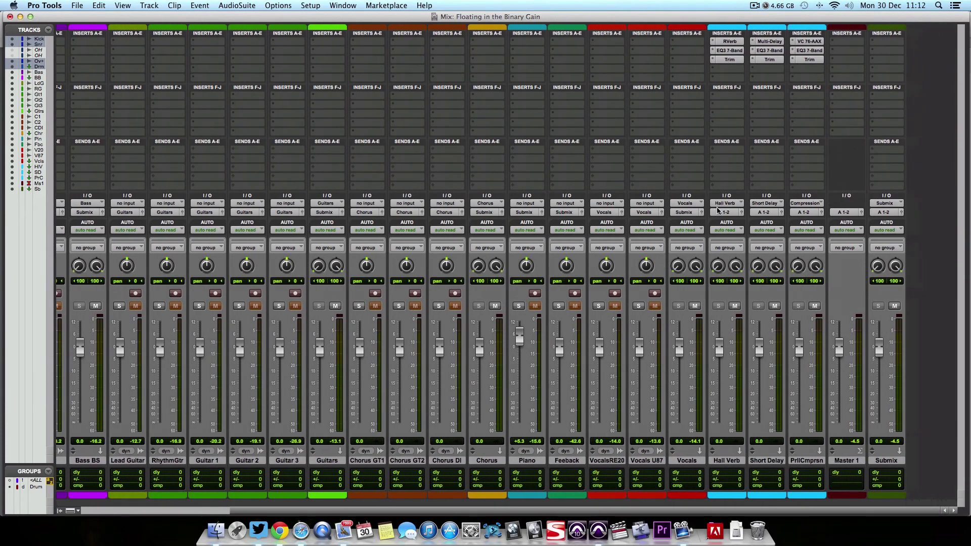